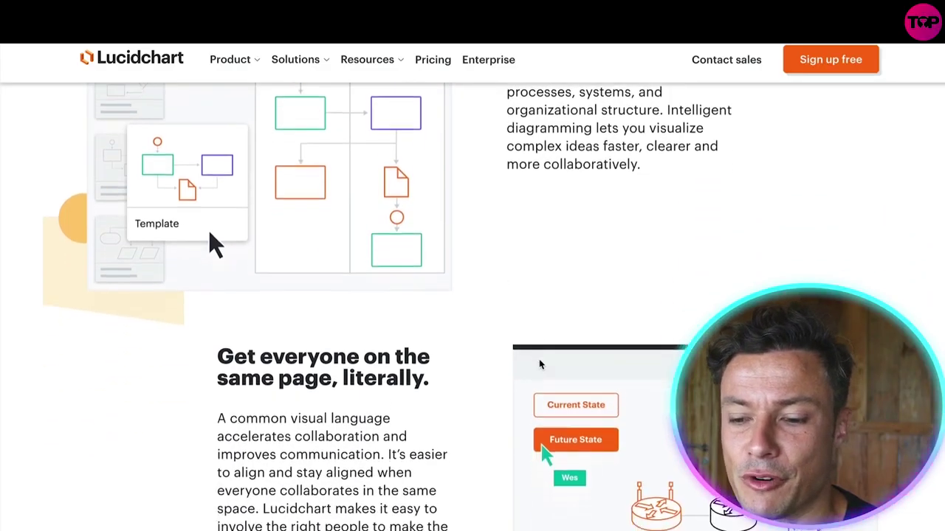
Scroll down the Lucidchart homepage past the Okta testimonial to the Enterprise ready and integrations sections
scroll(538, 367, up, 1)
scroll(539, 367, down, 3)
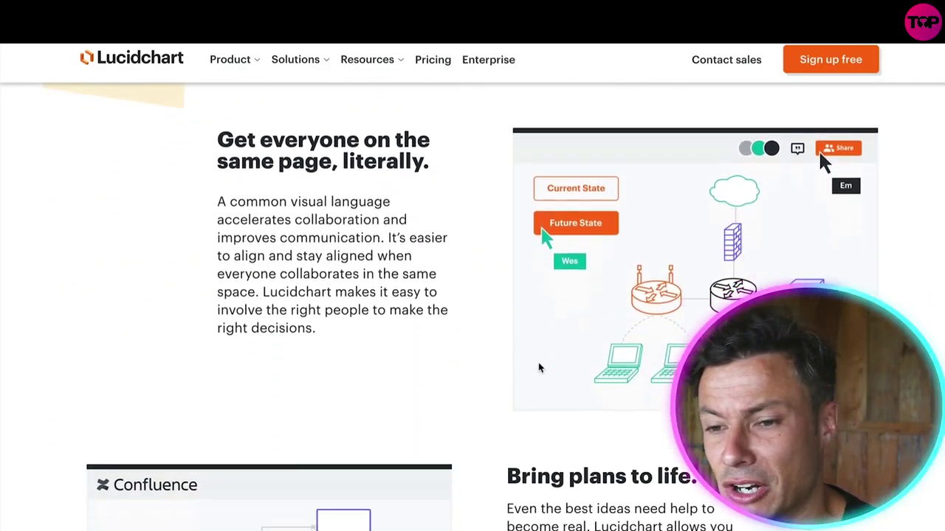
scroll(539, 367, up, 2)
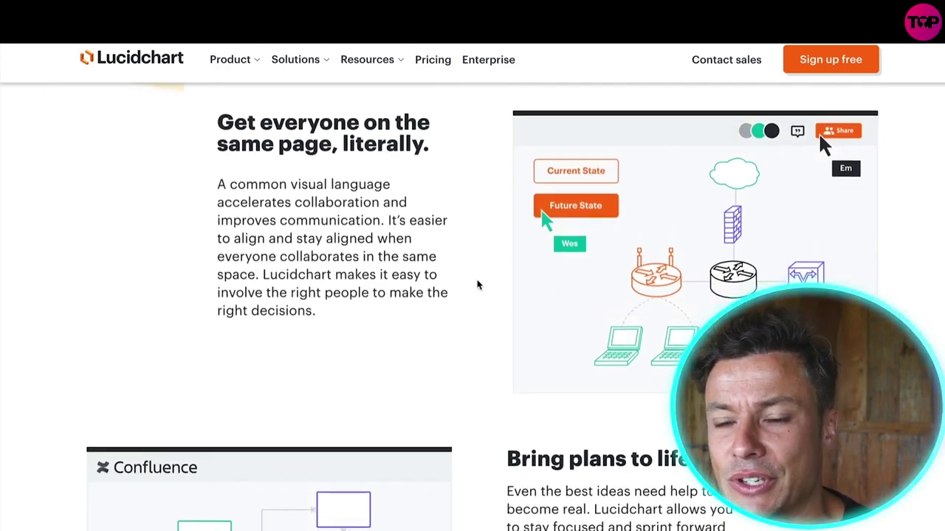
scroll(478, 295, down, 1)
scroll(478, 295, down, 4)
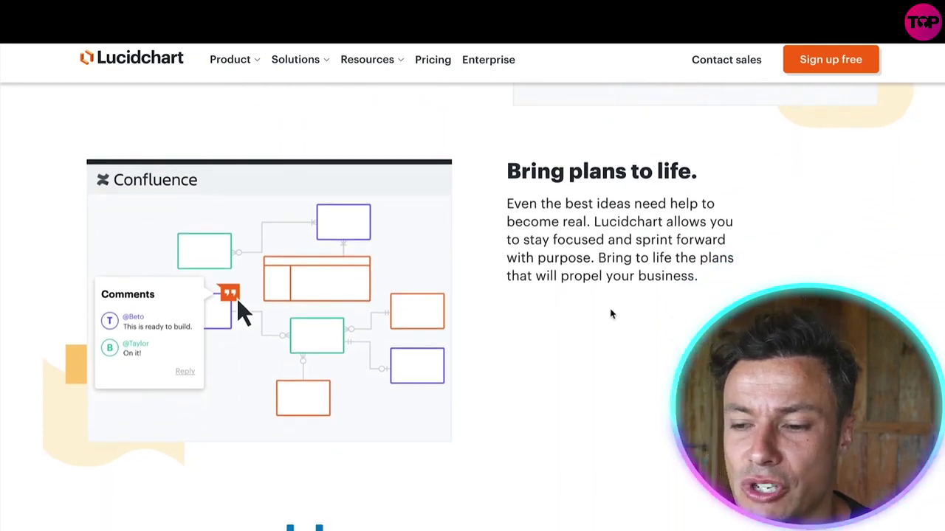
scroll(538, 276, down, 6)
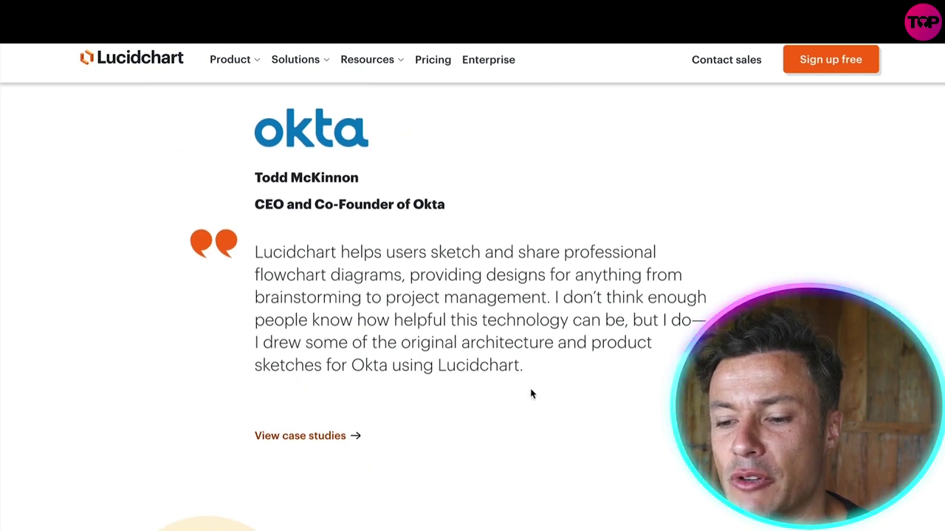
scroll(530, 391, down, 2)
scroll(531, 391, down, 2)
scroll(273, 304, down, 3)
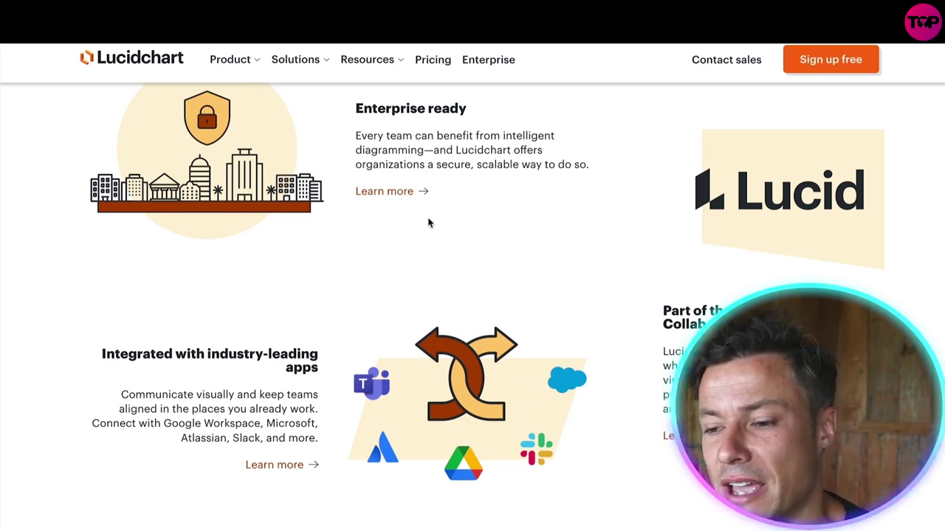
scroll(428, 223, down, 7)
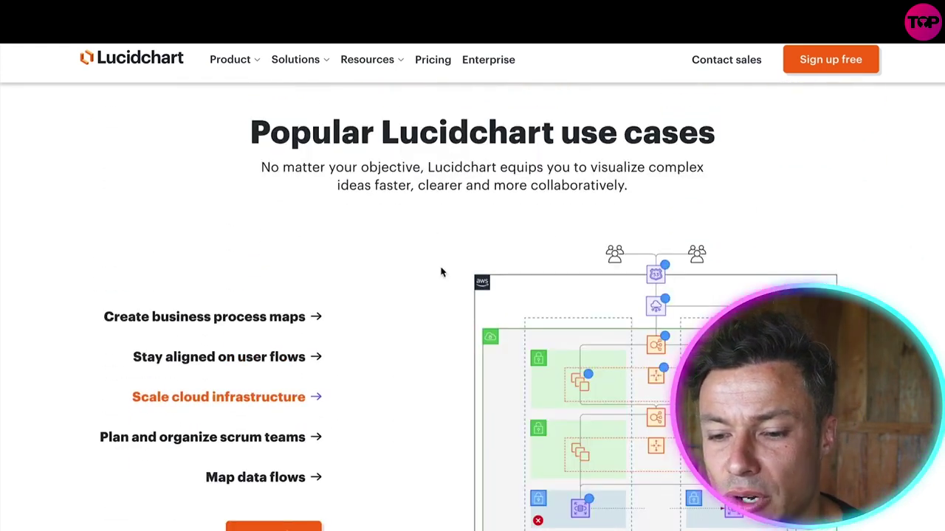
Browse the Popular Lucidchart use cases carousel, then scroll back up the homepage
scroll(340, 414, down, 1)
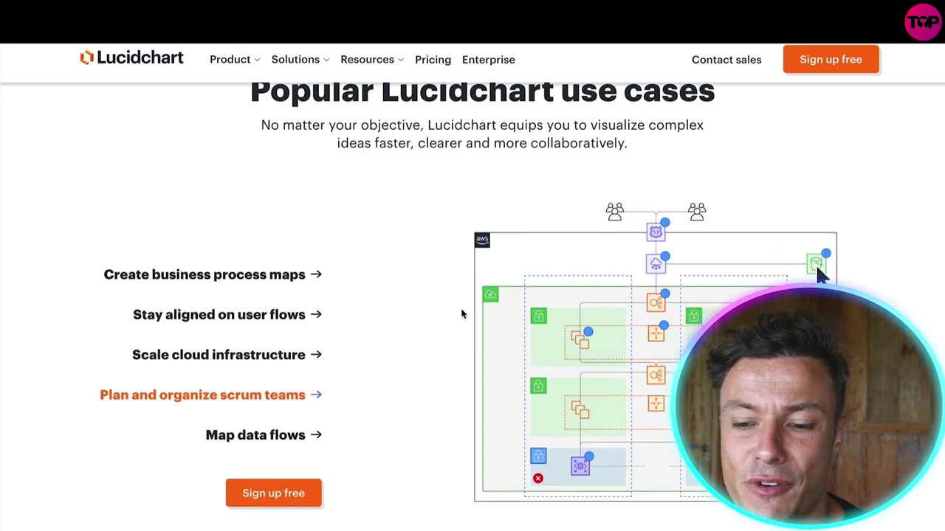
scroll(464, 316, down, 3)
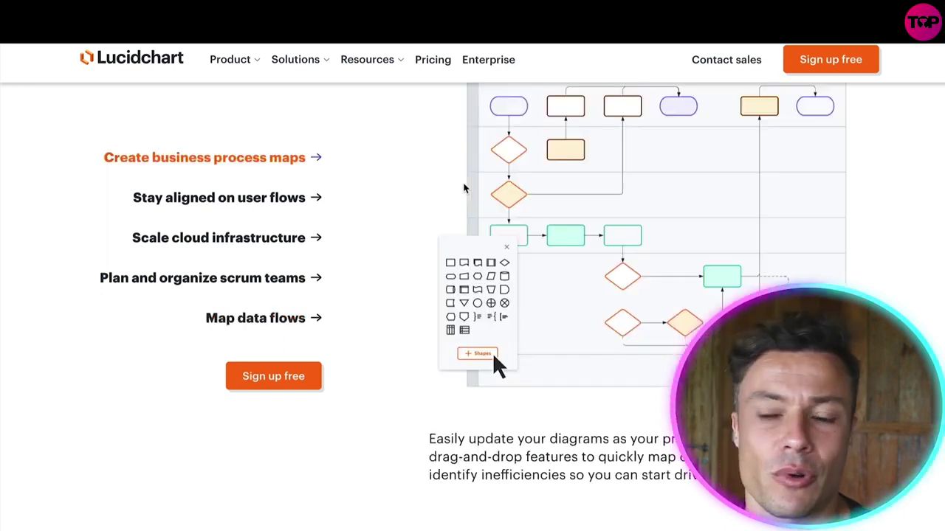
scroll(425, 341, down, 2)
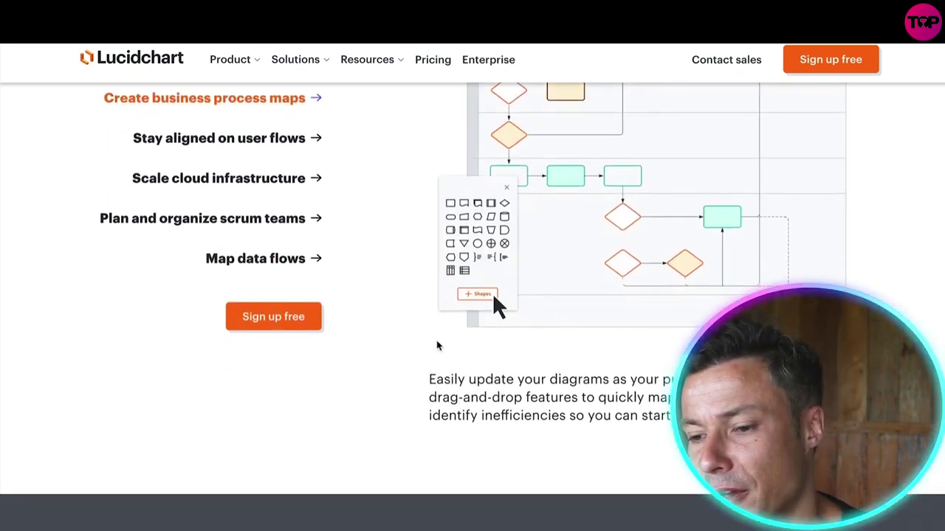
scroll(723, 276, up, 3)
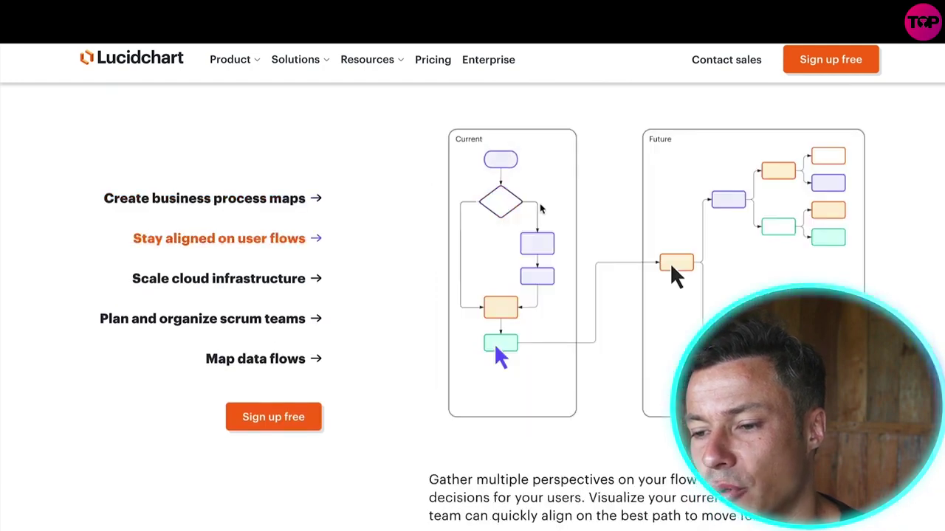
scroll(587, 347, down, 1)
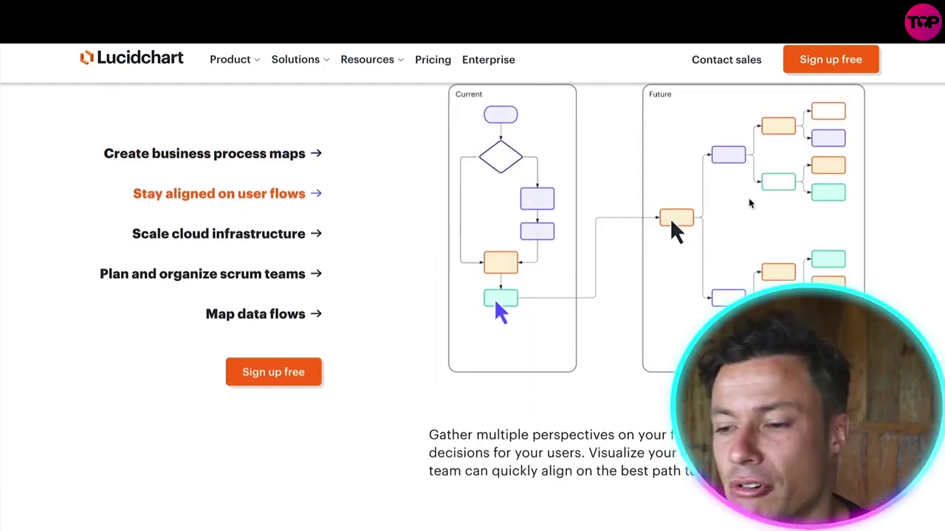
scroll(700, 276, down, 5)
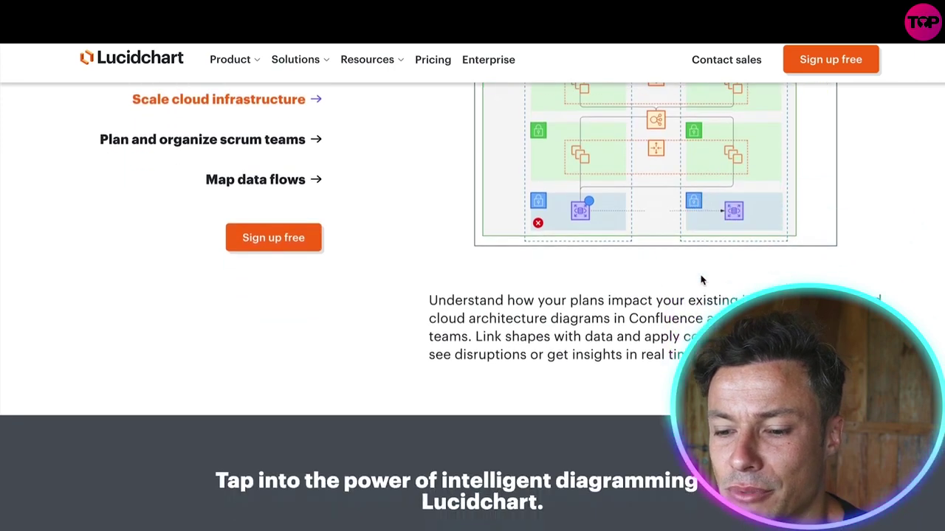
scroll(700, 274, up, 20)
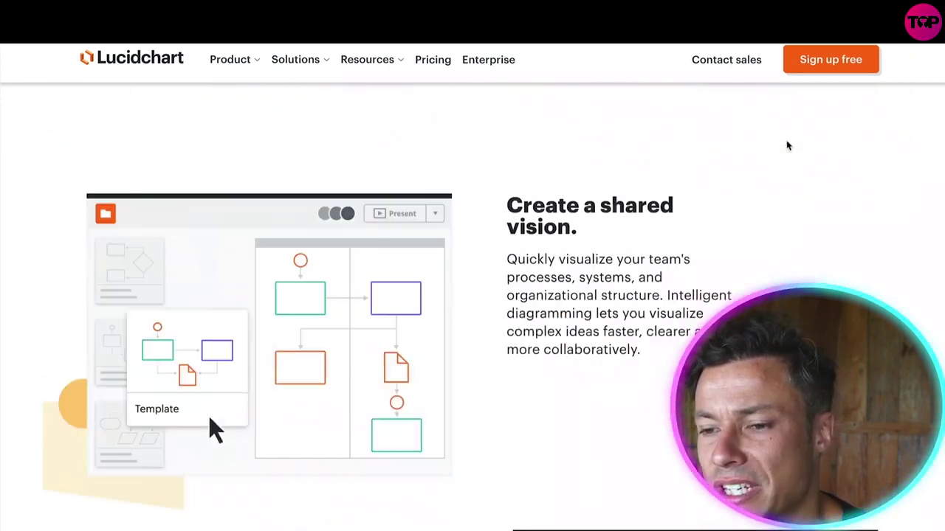
Review the plan cards, highlighting the Free plan's editable documents and 60 shapes per document limits
scroll(472, 295, down, 1)
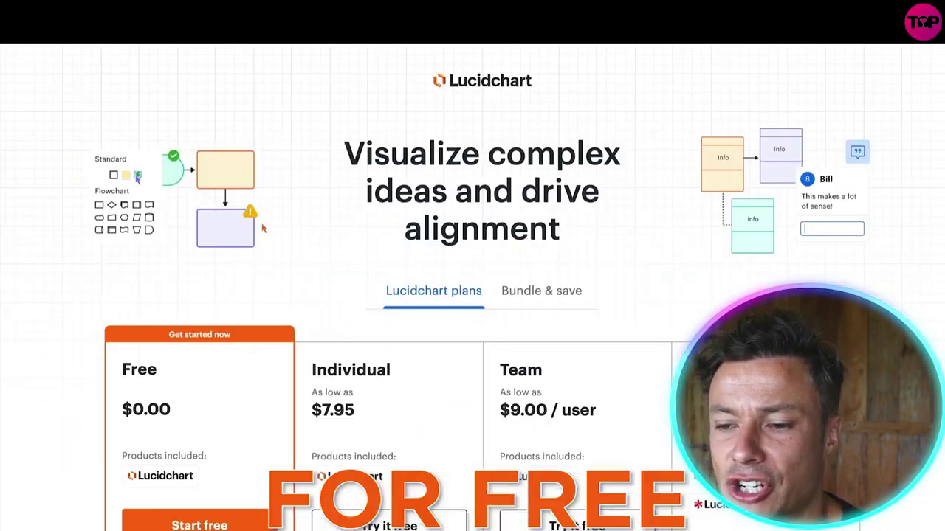
scroll(646, 129, down, 2)
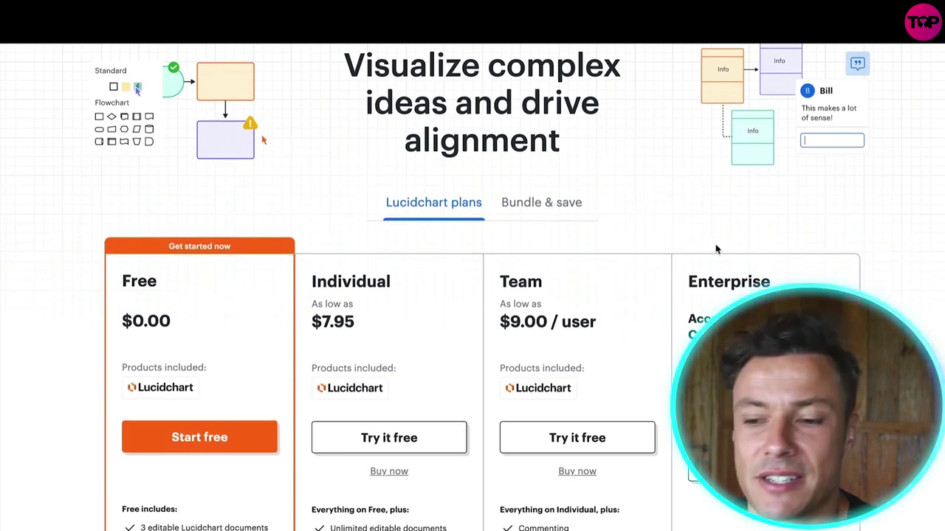
scroll(715, 248, down, 2)
scroll(635, 205, down, 2)
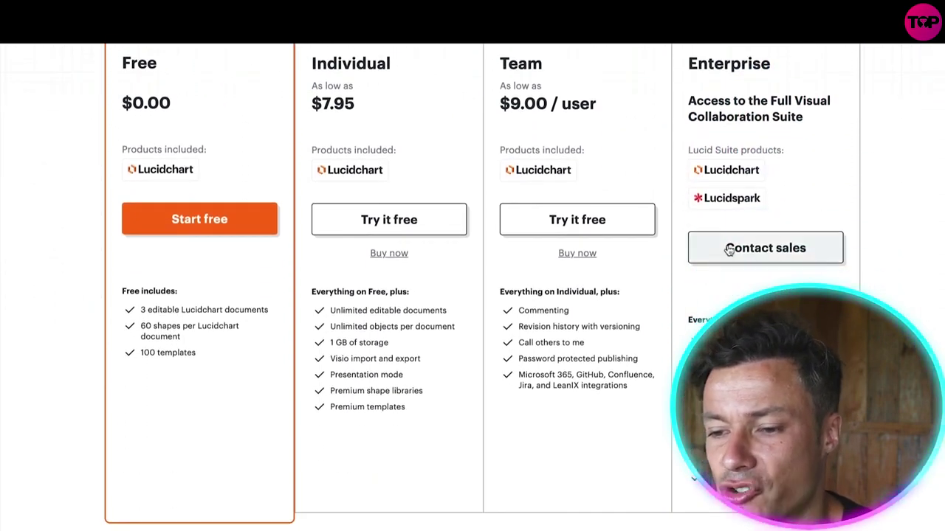
scroll(601, 249, up, 3)
scroll(263, 387, down, 3)
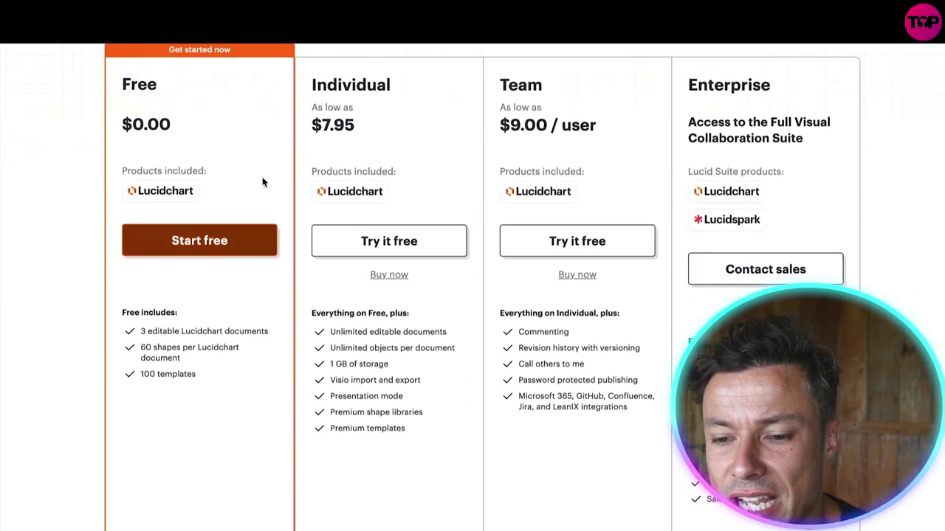
drag(182, 332, 268, 334)
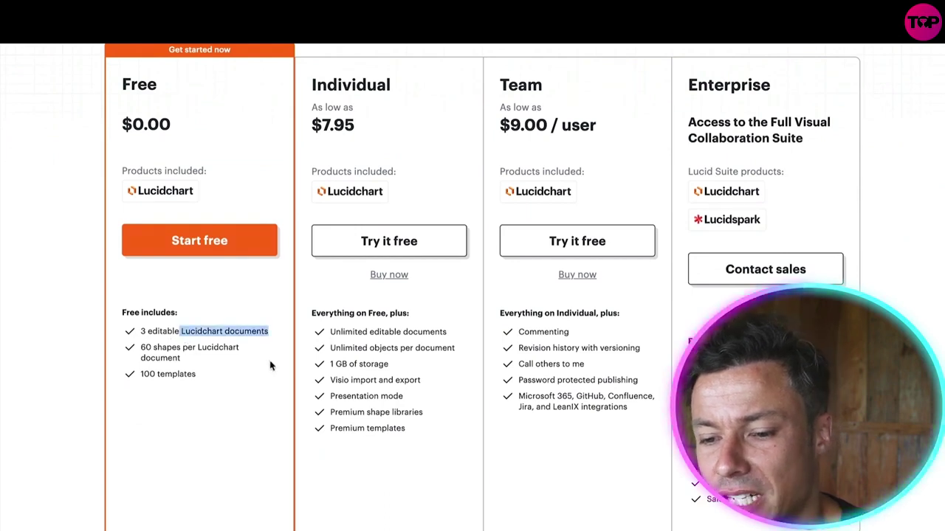
click(270, 363)
triple_click(145, 356)
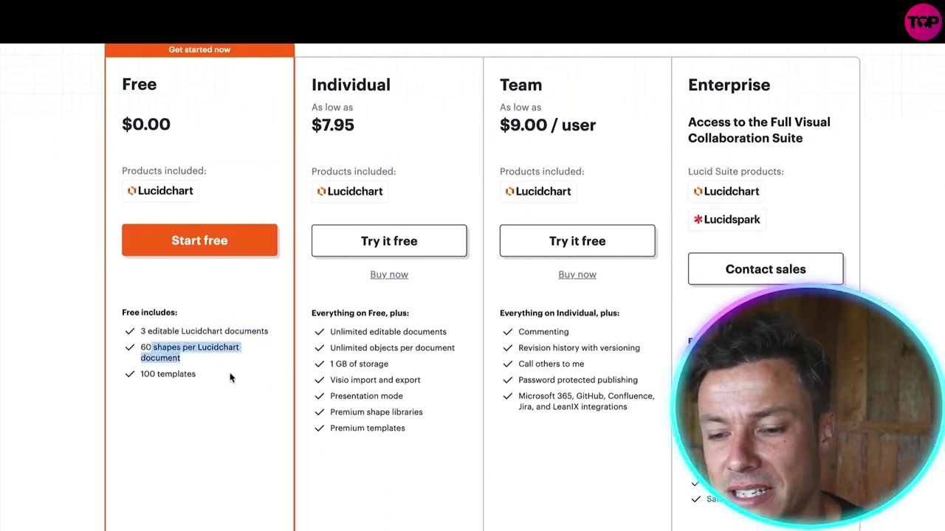
click(164, 394)
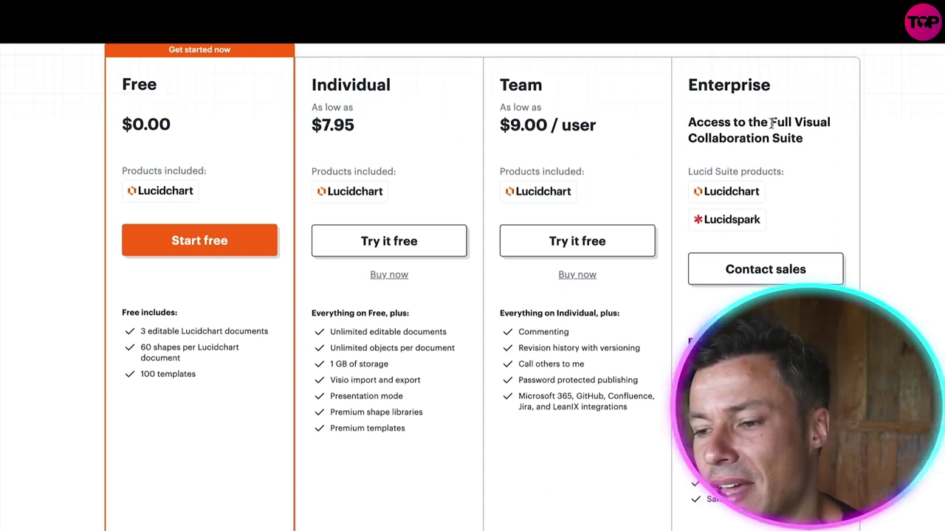
Start signing up for the Free plan with Start free
scroll(649, 318, down, 3)
scroll(653, 317, up, 5)
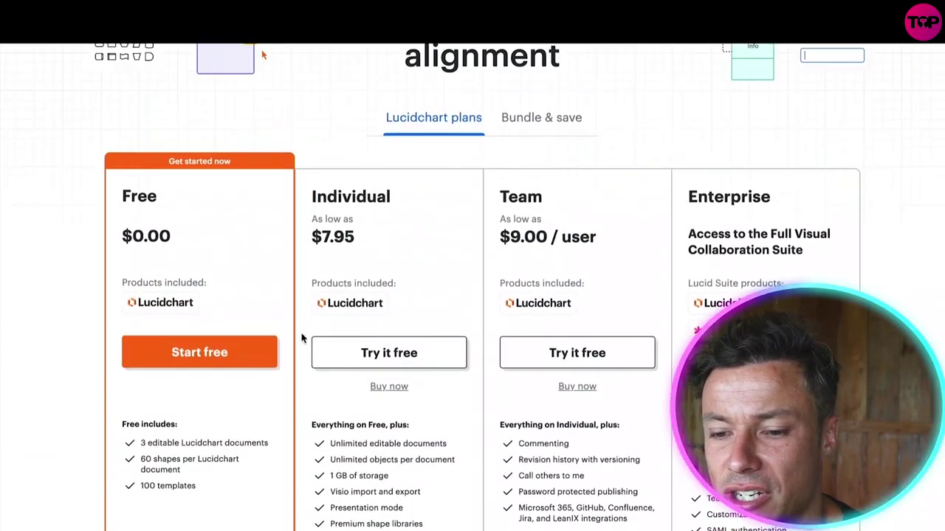
scroll(306, 276, down, 2)
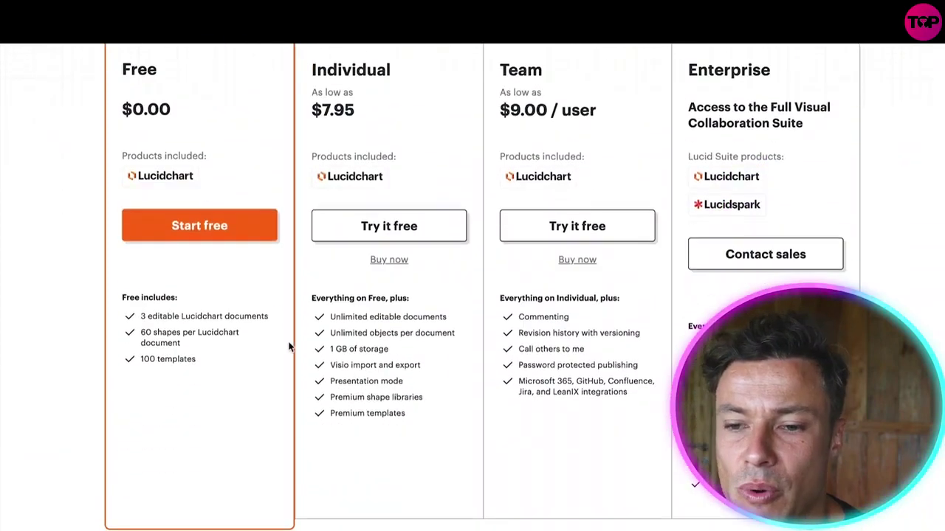
click(214, 228)
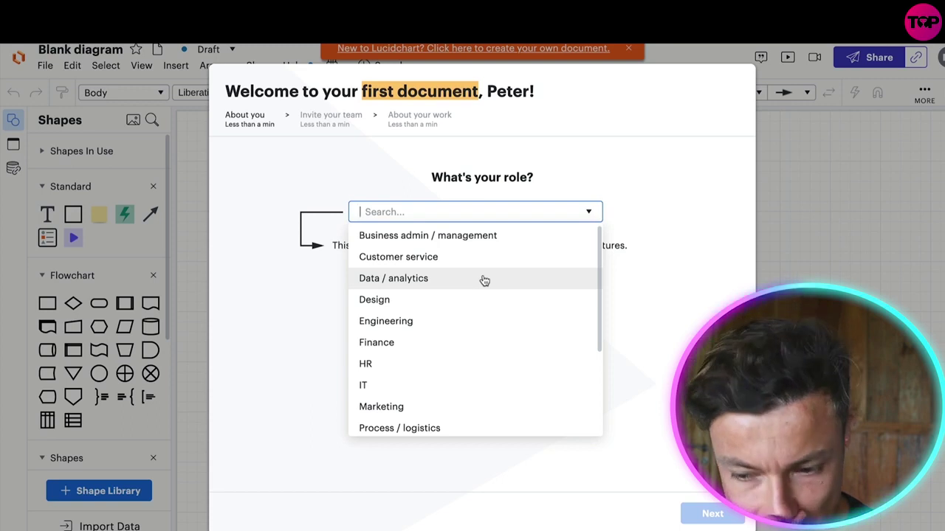
Set the role to Project management, invite no teammates, and choose Flowcharts as the first use case
scroll(476, 296, down, 1)
scroll(443, 306, up, 1)
scroll(428, 321, down, 4)
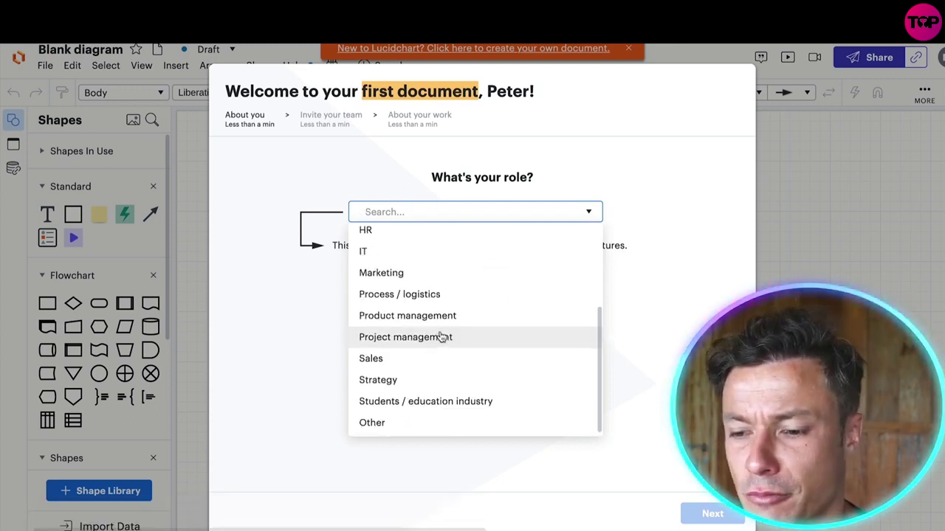
click(436, 337)
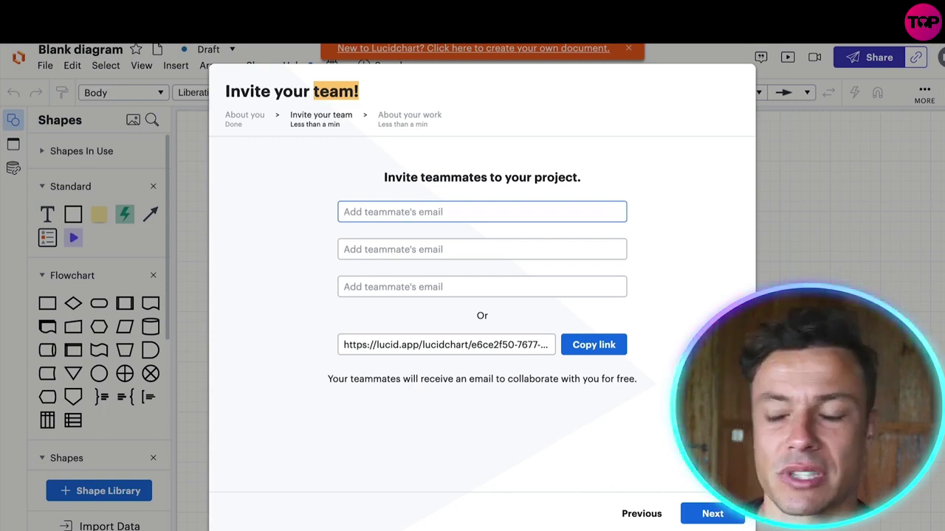
click(712, 513)
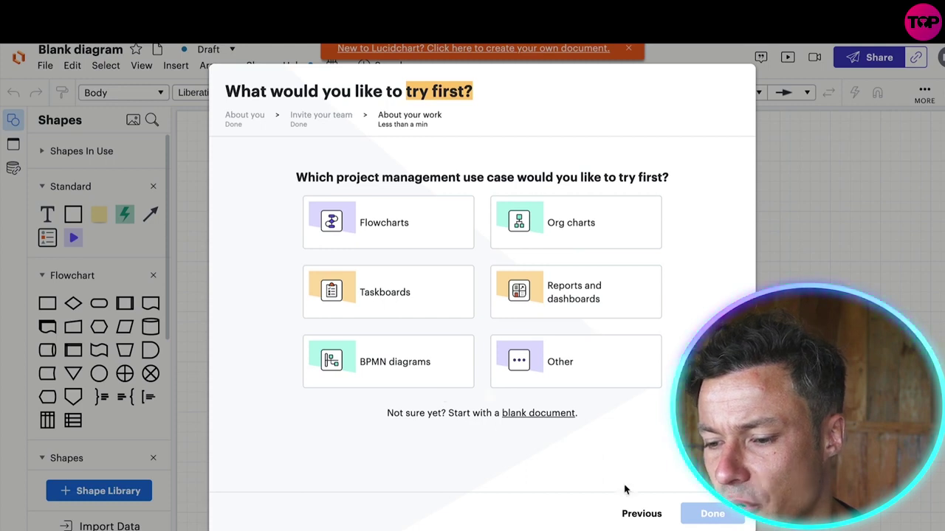
click(414, 225)
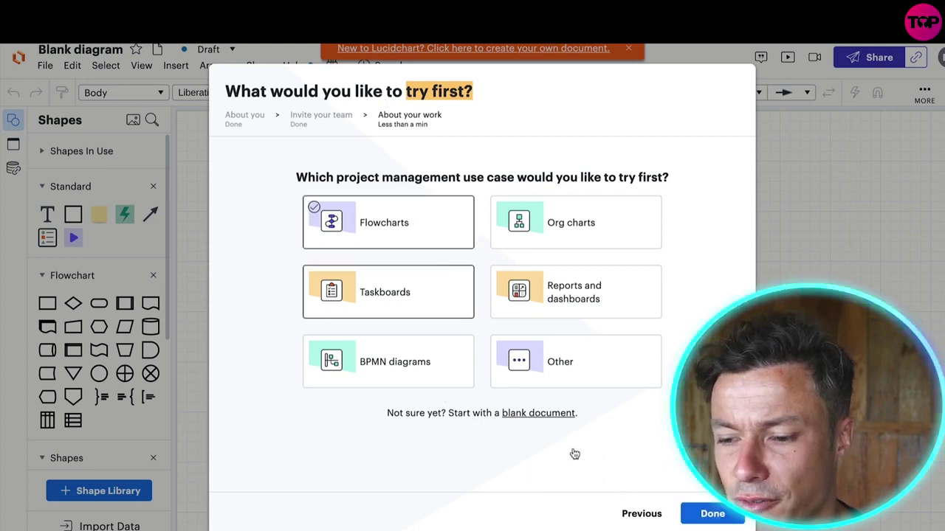
click(731, 515)
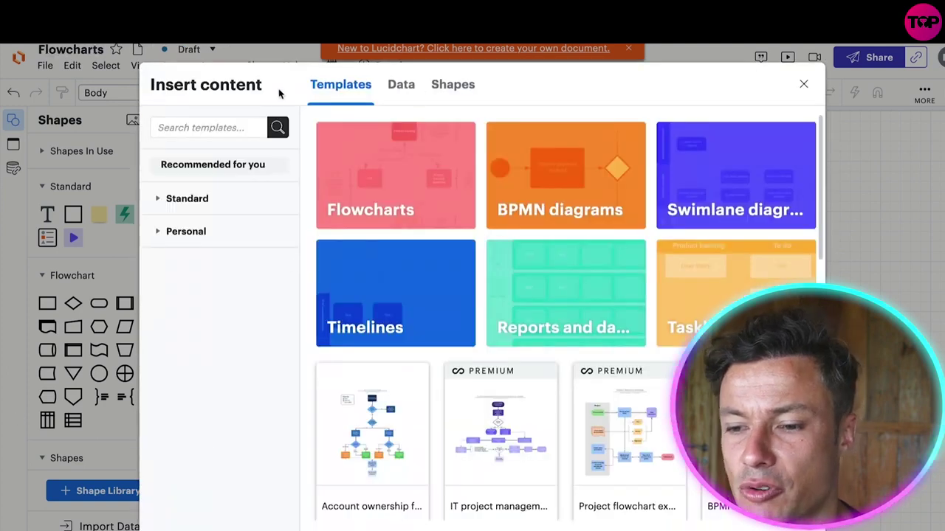
Under Taskboards, preview Action plan summary and Business requirements, then create the Business requirements table
scroll(475, 312, down, 3)
scroll(484, 312, up, 3)
scroll(637, 238, down, 3)
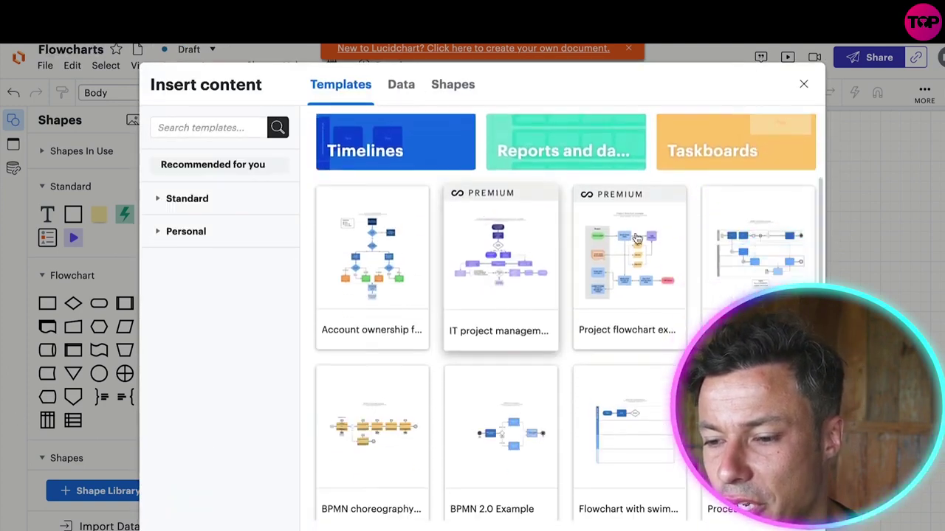
click(719, 147)
scroll(709, 266, down, 2)
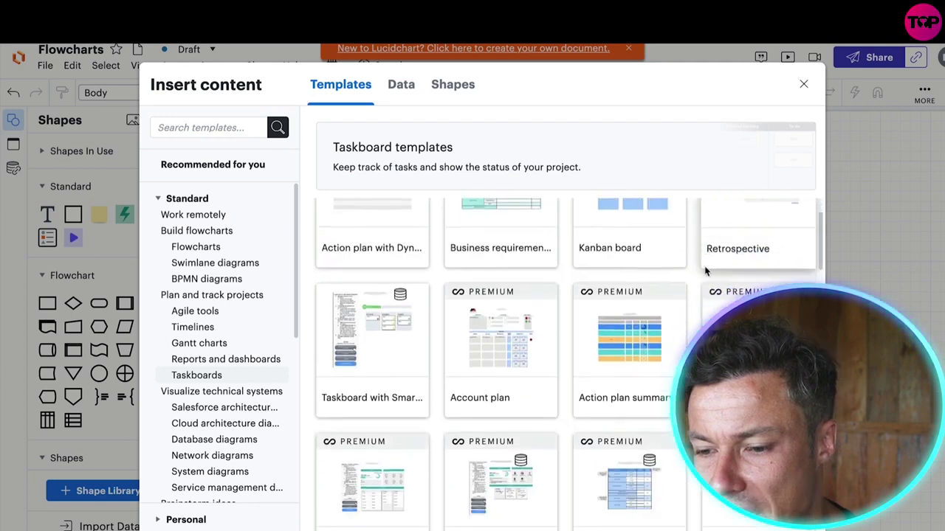
scroll(532, 391, down, 2)
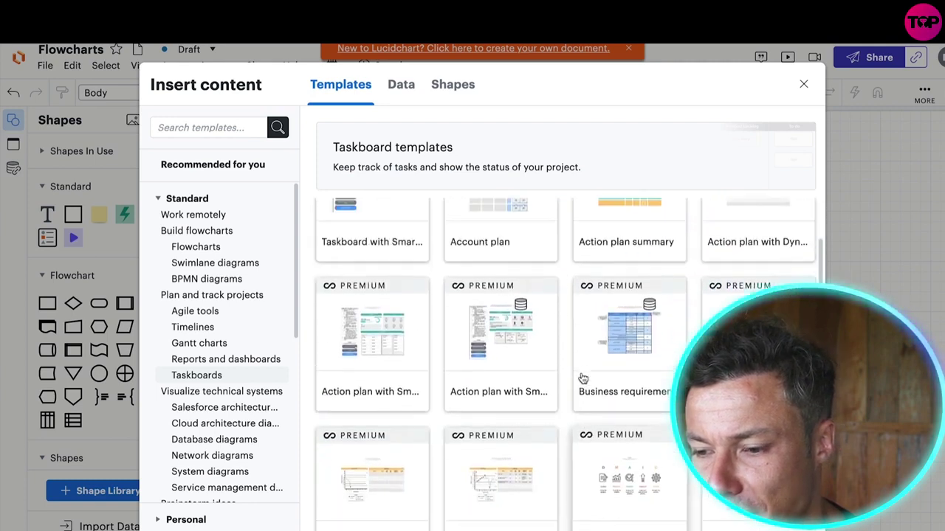
scroll(590, 372, up, 2)
scroll(339, 271, up, 2)
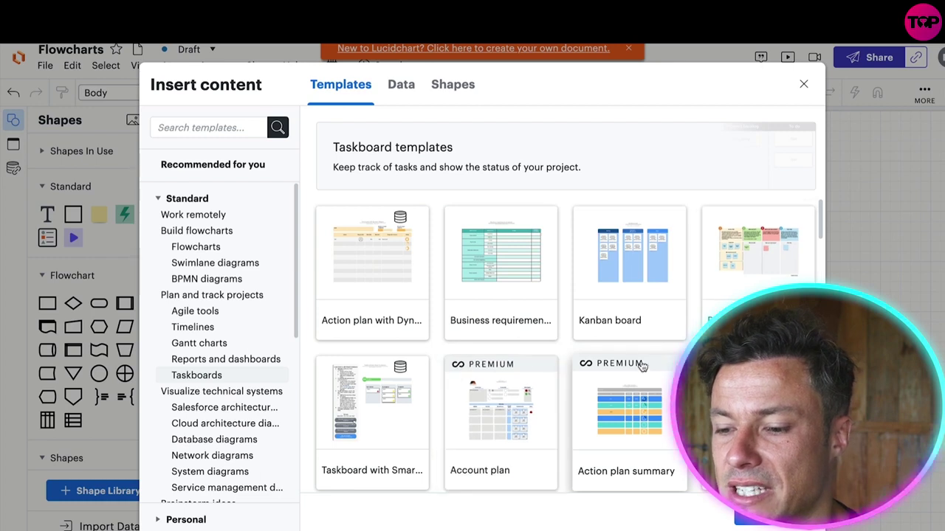
click(626, 413)
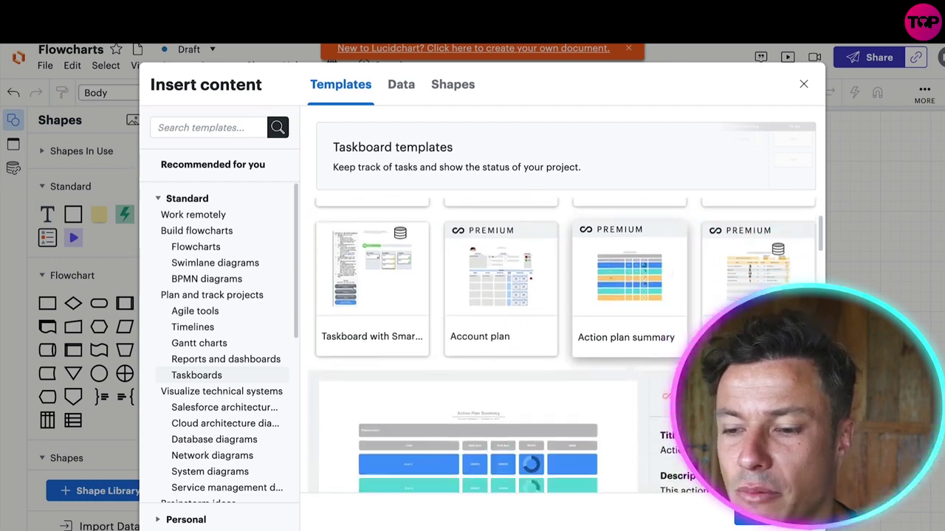
scroll(495, 295, up, 2)
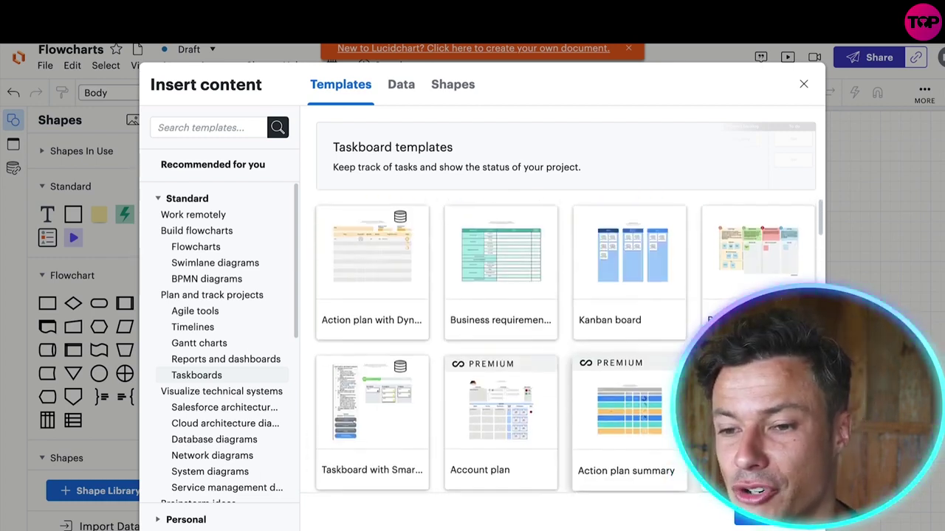
click(495, 283)
click(741, 515)
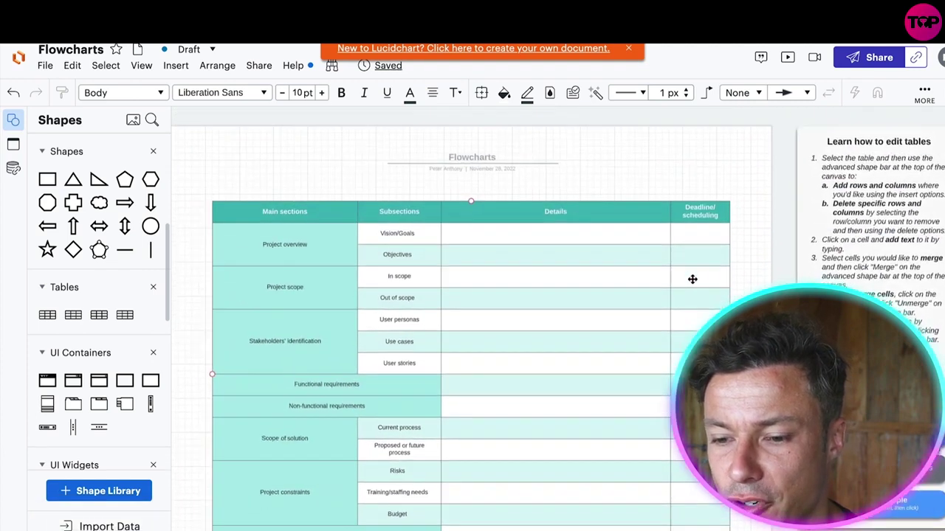
Change the Project overview cell to 'youtube videos', then edit the Vision/Goals and its Details cells
double_click(306, 228)
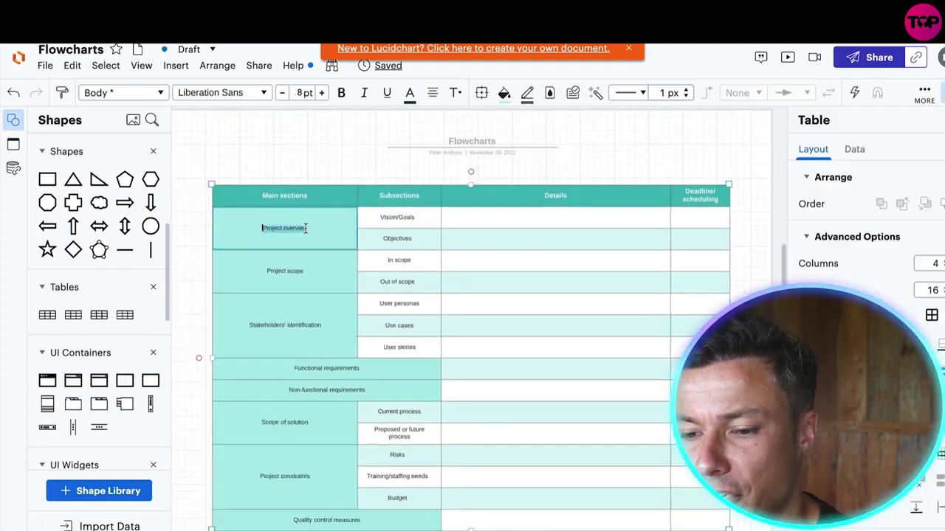
text(youtube)
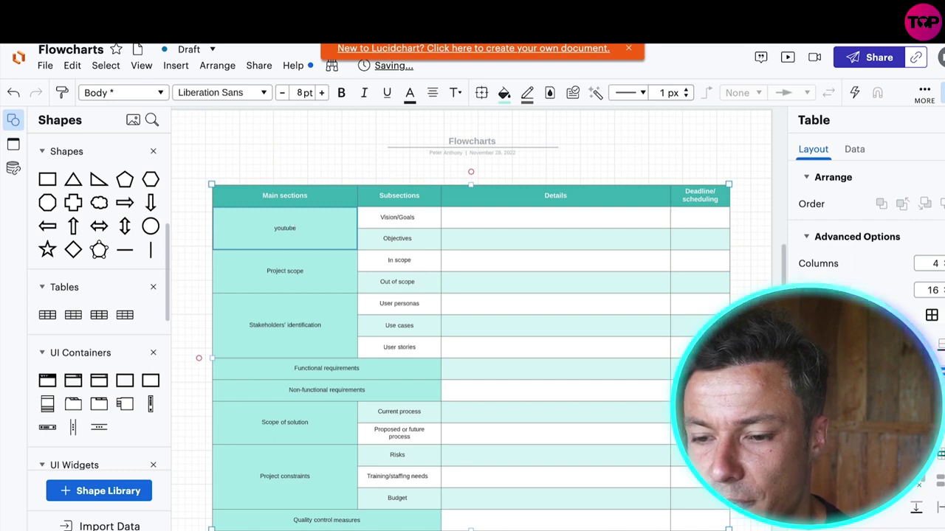
text( vis)
double_click(416, 219)
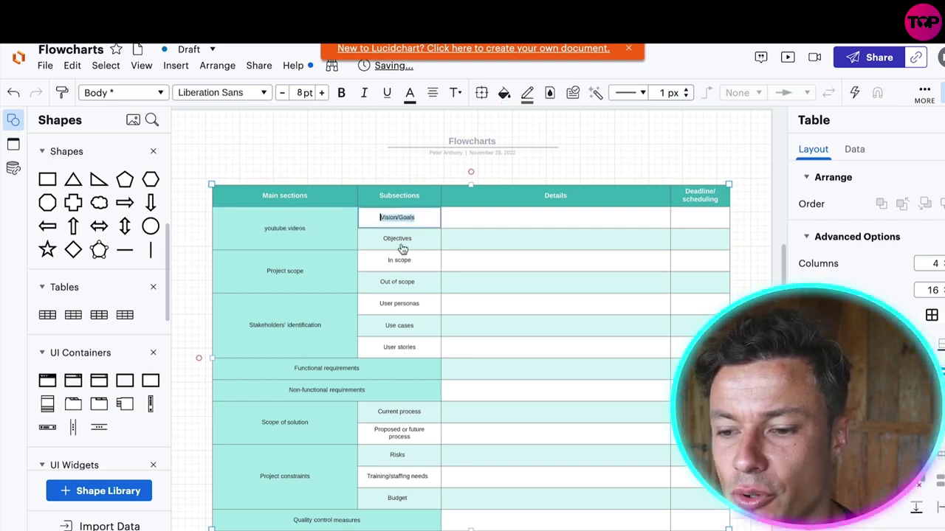
double_click(515, 225)
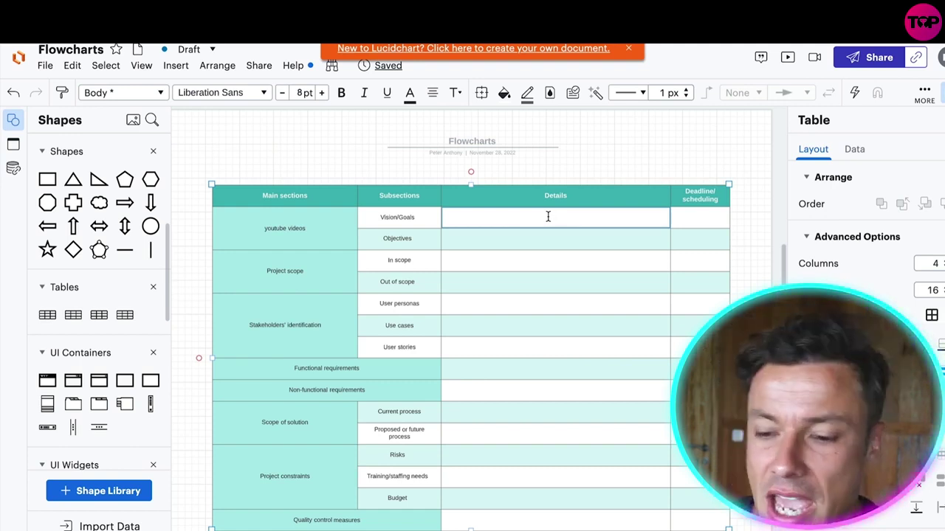
double_click(547, 217)
Draw a connector arrow from the pentagon down to Stakeholders' identification
scroll(548, 216, down, 3)
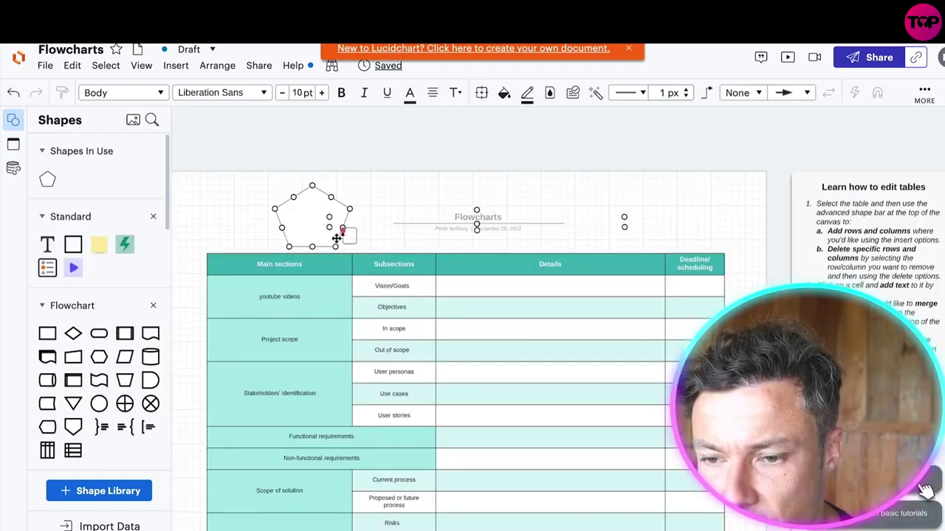
click(355, 249)
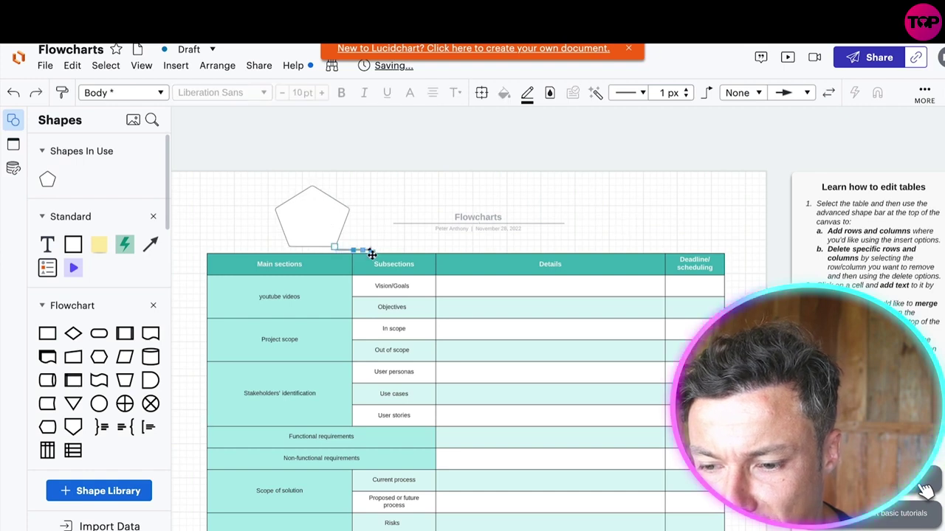
drag(353, 306, 305, 379)
click(387, 207)
Label the pentagon 'this weeks focus' and nudge it into place above the table
click(310, 214)
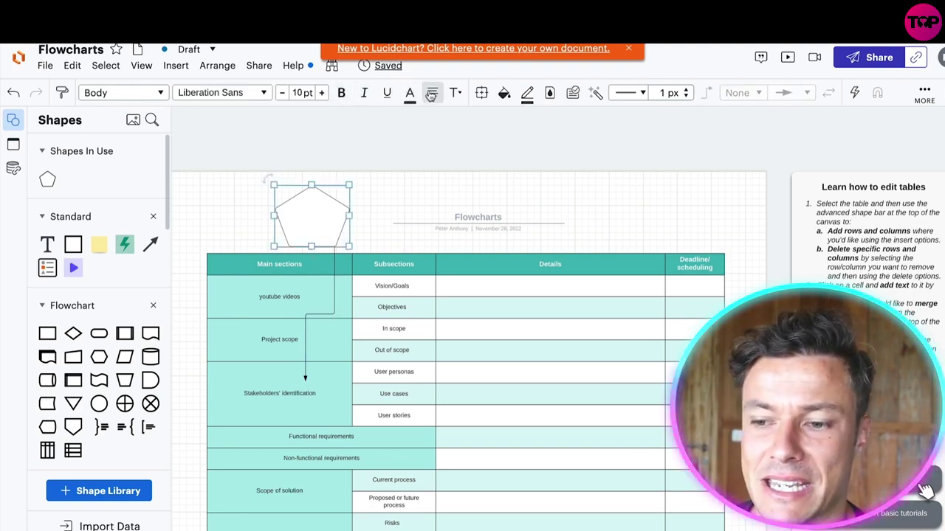
double_click(308, 214)
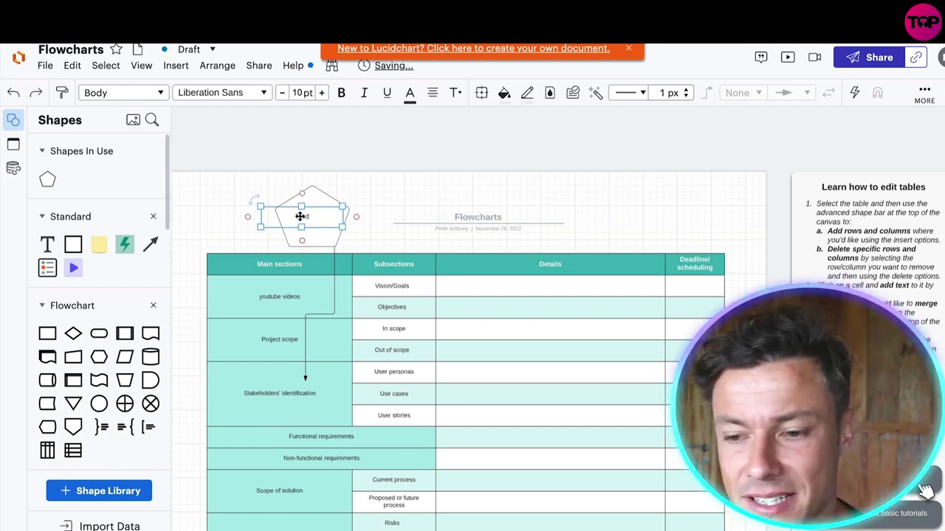
text(this weeks focus)
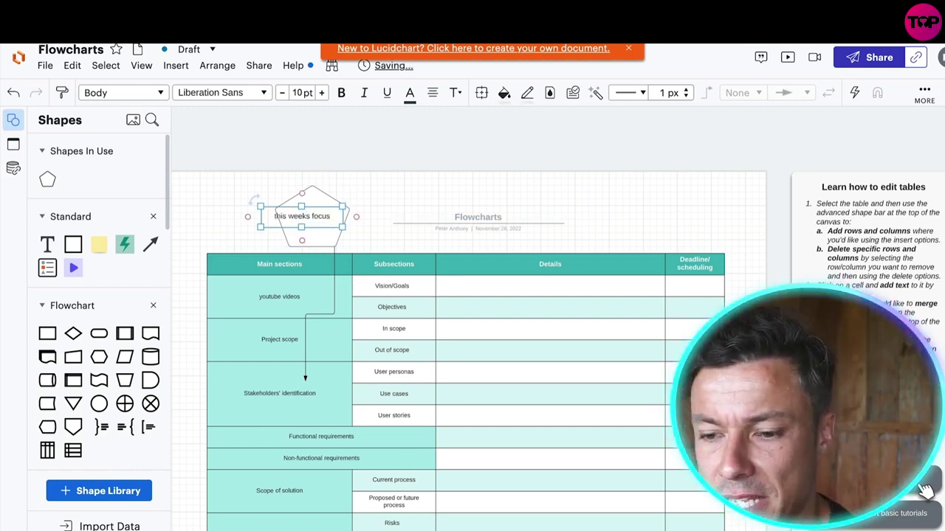
click(388, 194)
drag(306, 219, 319, 220)
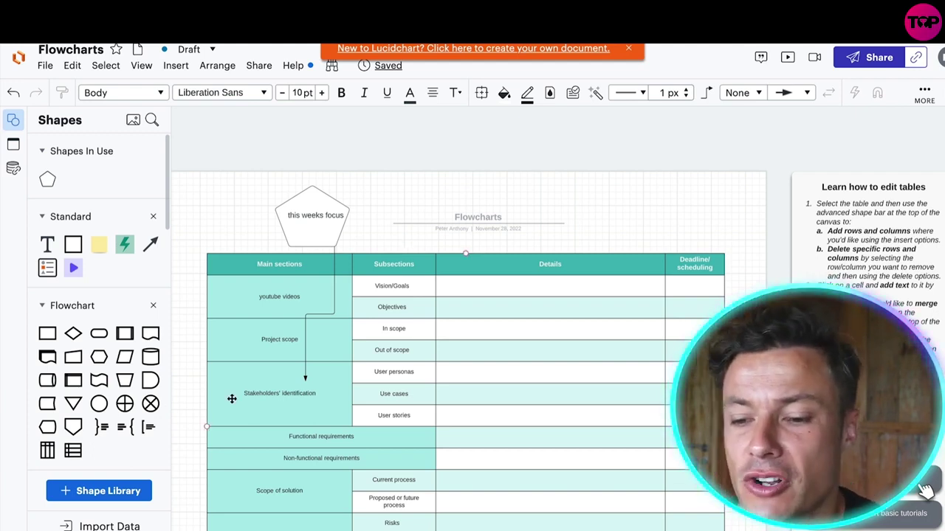
Scroll the canvas to review the finished table with its labelled pentagon
scroll(150, 396, down, 2)
scroll(382, 392, down, 10)
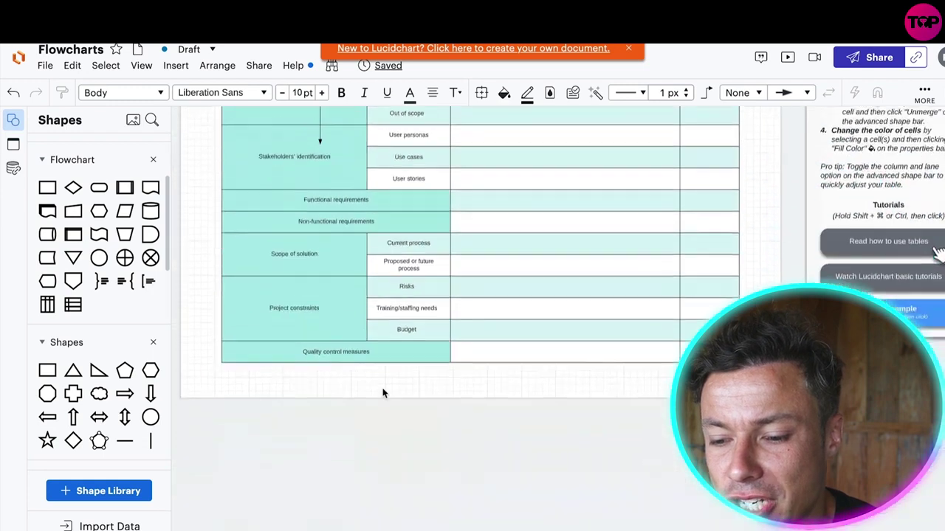
scroll(81, 249, up, 3)
scroll(371, 303, up, 10)
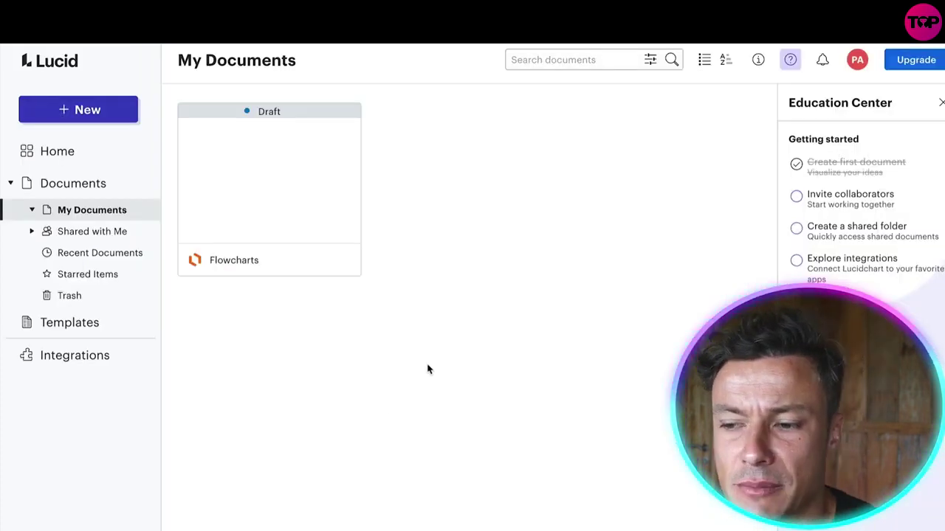
Start a new Lucidchart document from a template via New
mouse_move(249, 234)
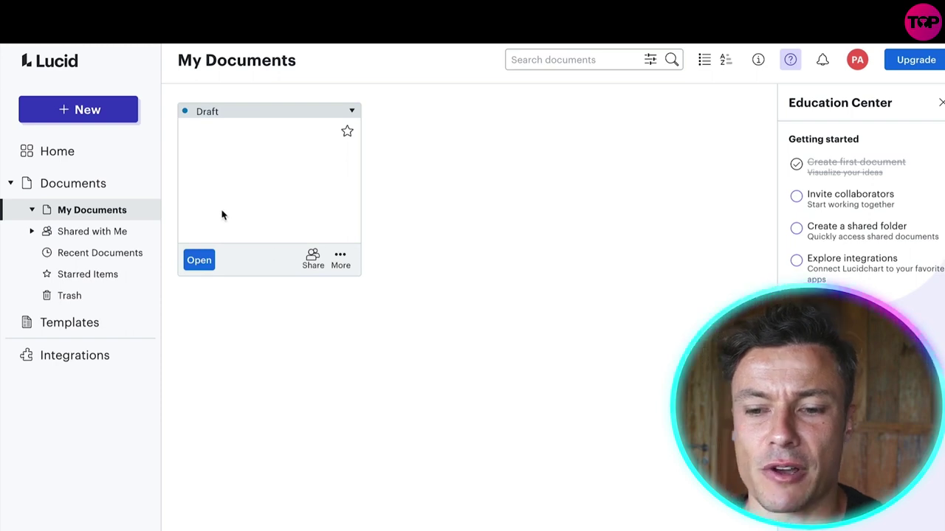
click(84, 110)
mouse_move(91, 137)
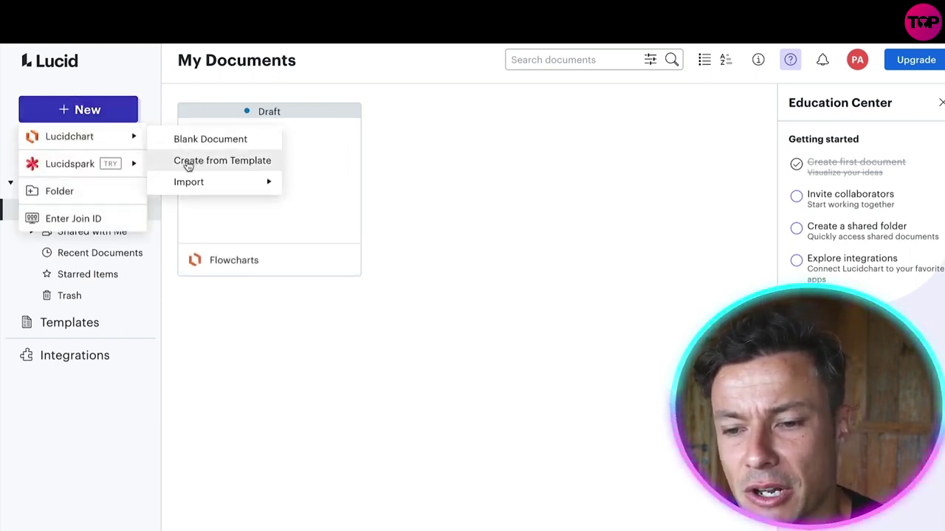
click(219, 166)
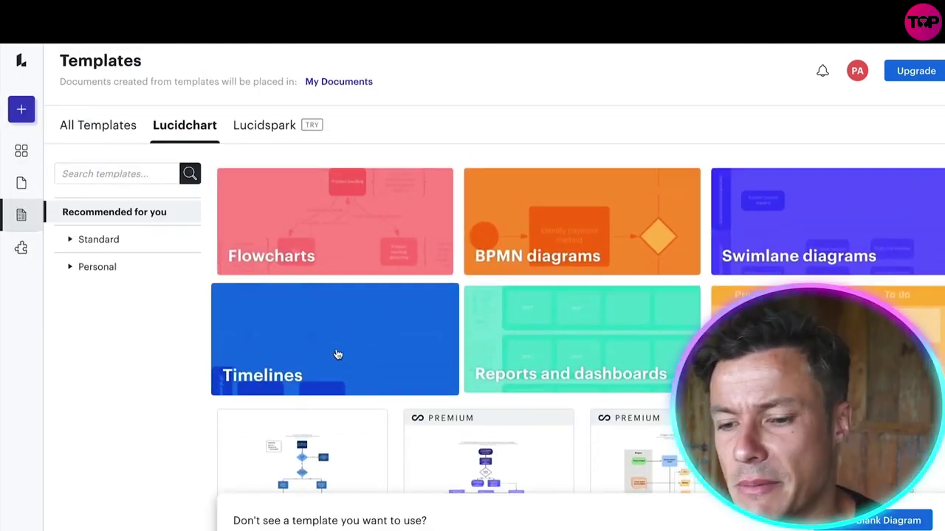
Open the Timelines category and choose the Vertical timeline template
click(337, 355)
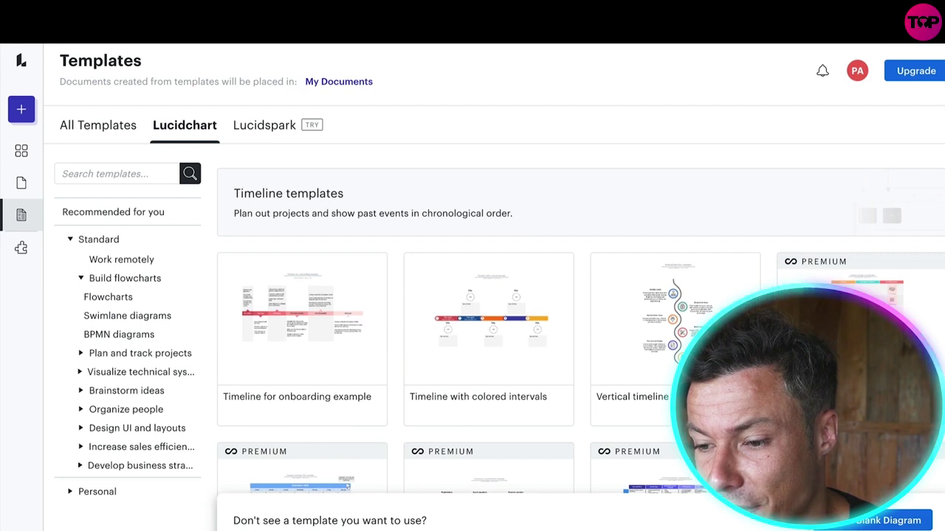
scroll(422, 331, down, 2)
scroll(659, 340, up, 2)
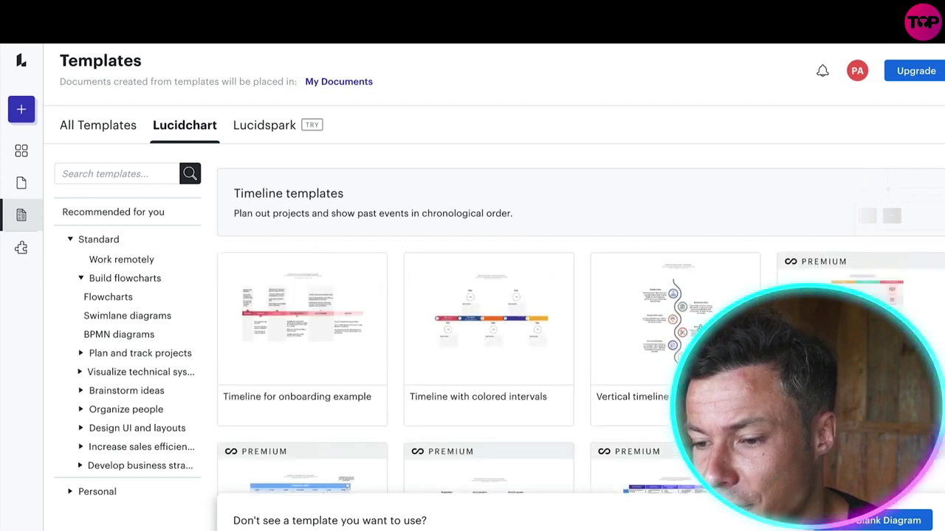
click(670, 333)
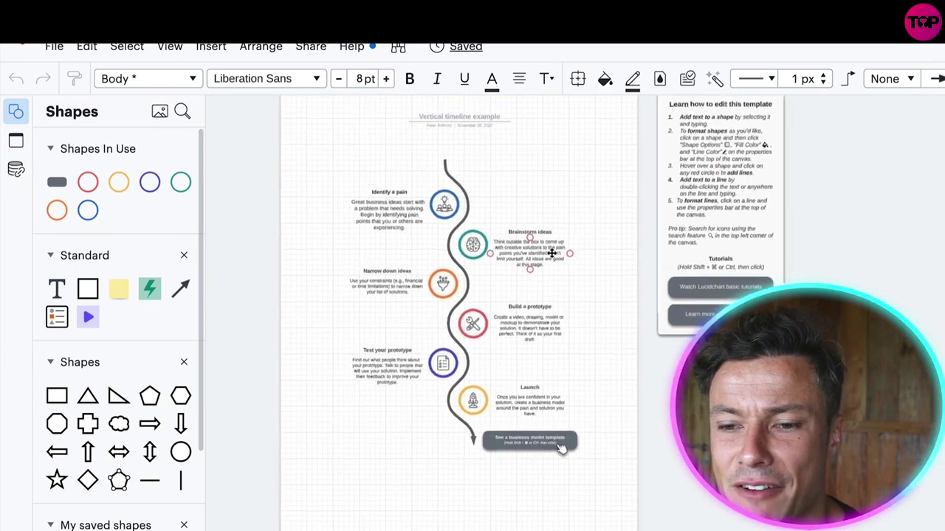
Scroll through the six timeline stages, then begin editing the Identify a pain title
scroll(554, 252, down, 3)
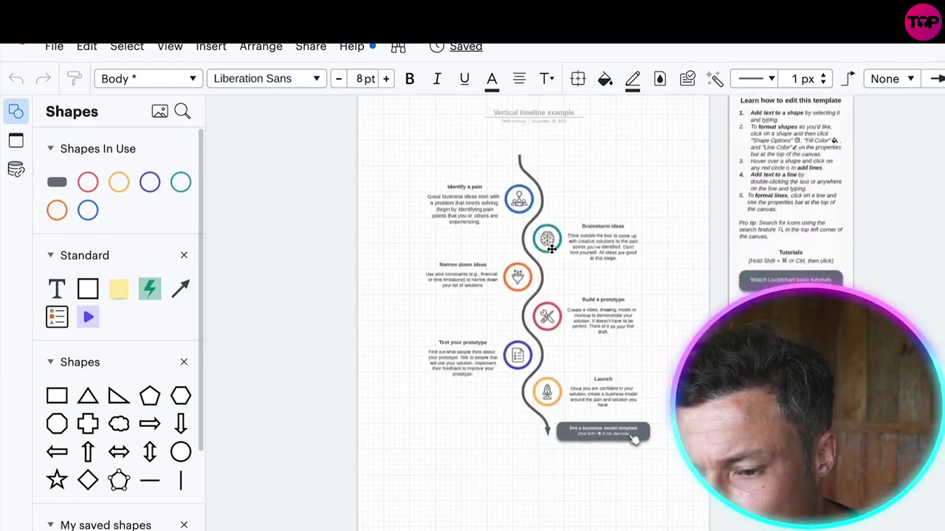
scroll(631, 347, up, 3)
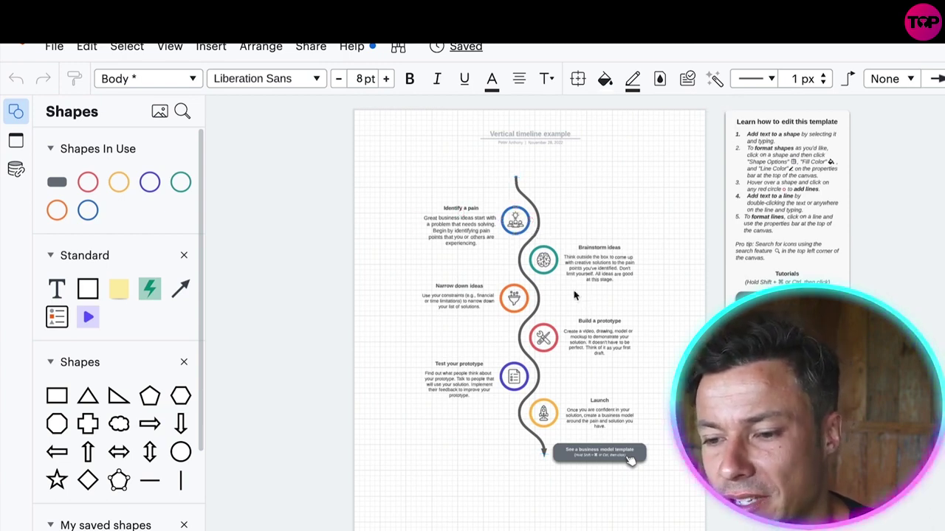
scroll(630, 459, up, 5)
scroll(443, 222, down, 5)
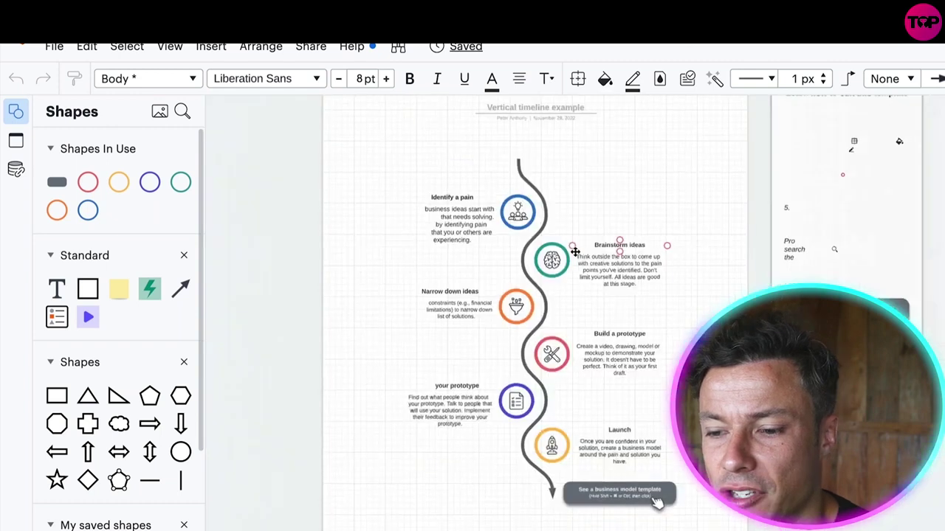
scroll(381, 164, up, 5)
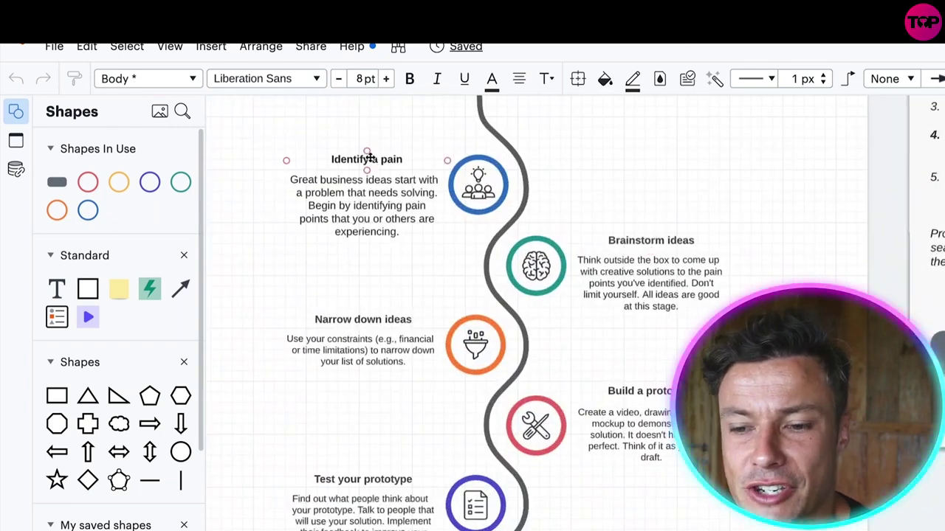
scroll(421, 266, down, 4)
scroll(391, 244, up, 6)
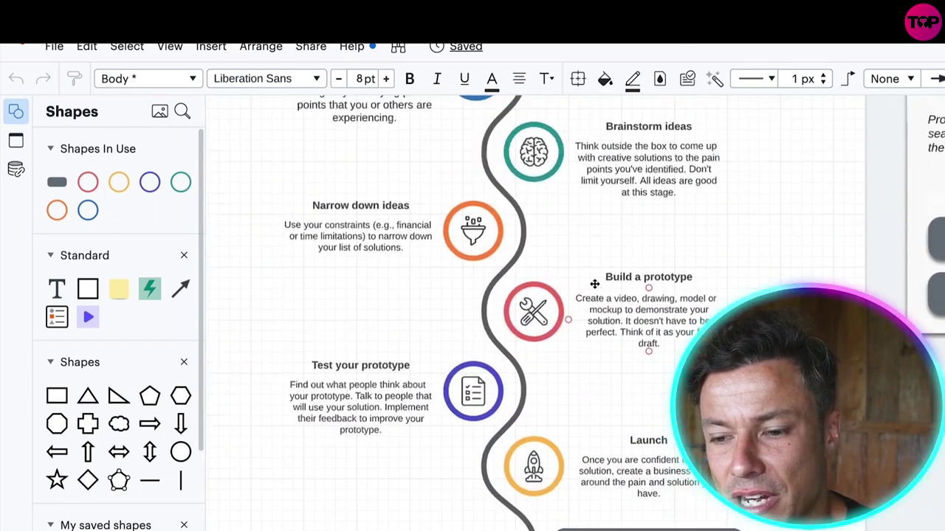
double_click(364, 222)
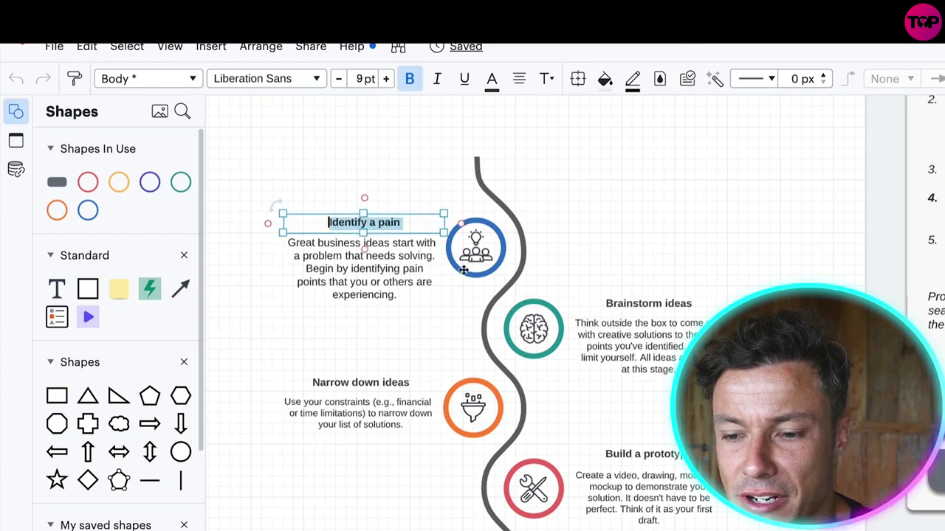
Retitle the 'Identify a pain' step to 'step 1'
key(Escape)
double_click(364, 223)
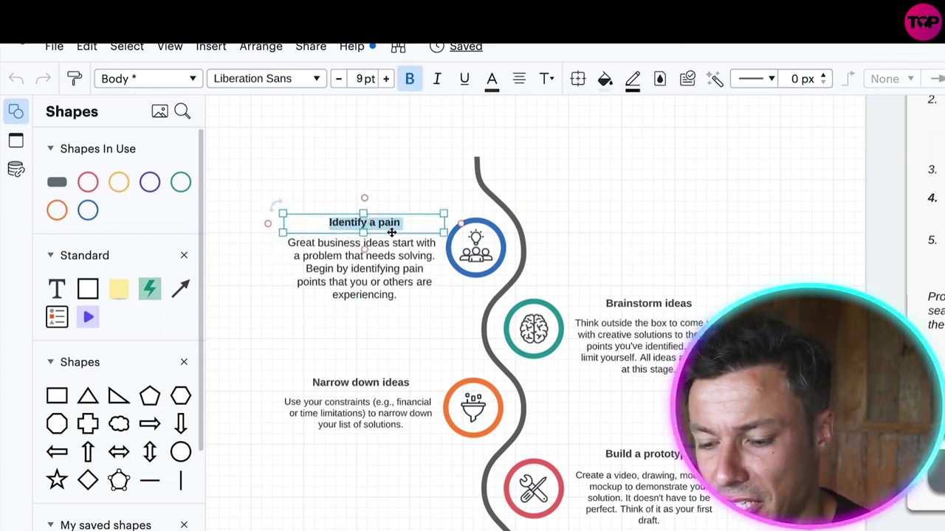
text(step 1)
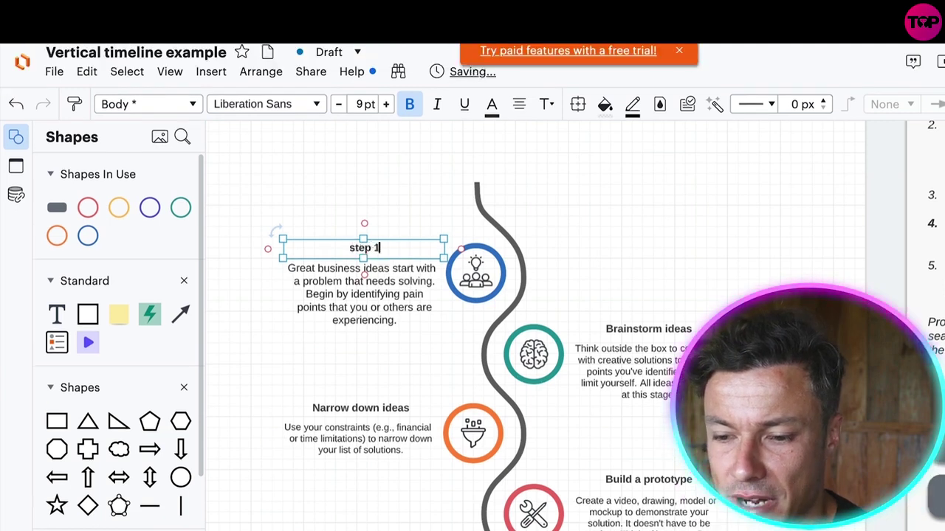
Place an orange circle beside 'Brainstorm ideas' with a Text label inside it
scroll(394, 277, down, 6)
drag(57, 314, 328, 260)
scroll(399, 317, up, 3)
drag(119, 207, 344, 172)
scroll(322, 323, up, 4)
scroll(323, 324, right, 4)
drag(236, 302, 523, 192)
drag(57, 314, 470, 186)
Add a Diagram Key next to the circle and relabel its third item 'red'
drag(57, 342, 620, 218)
click(612, 196)
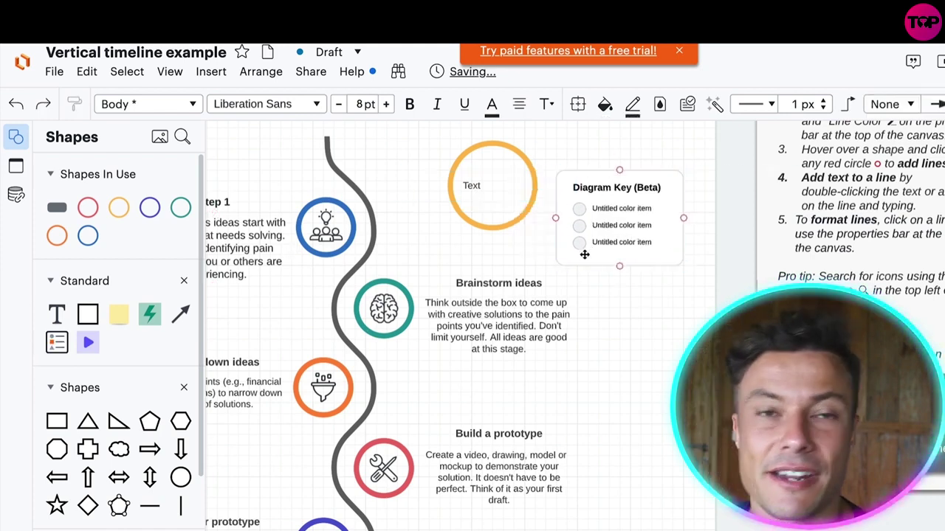
click(605, 191)
click(651, 312)
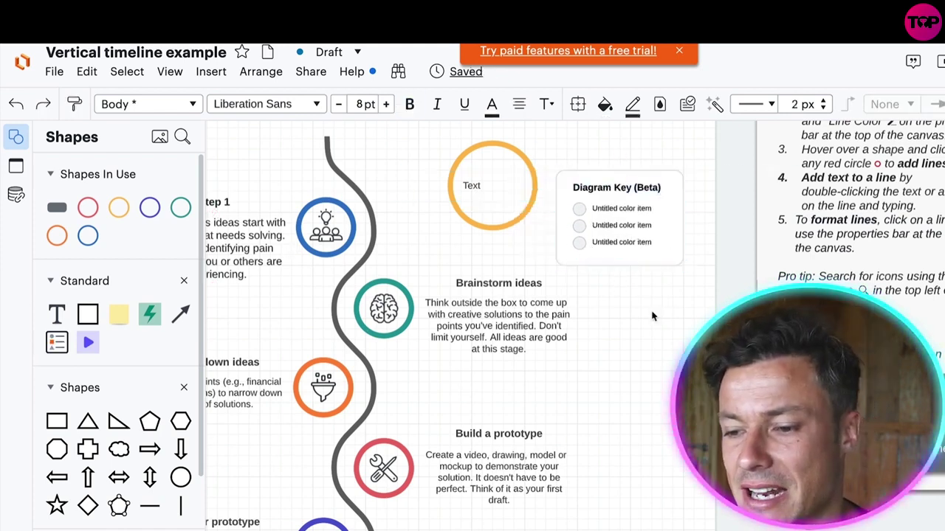
double_click(628, 243)
text(red)
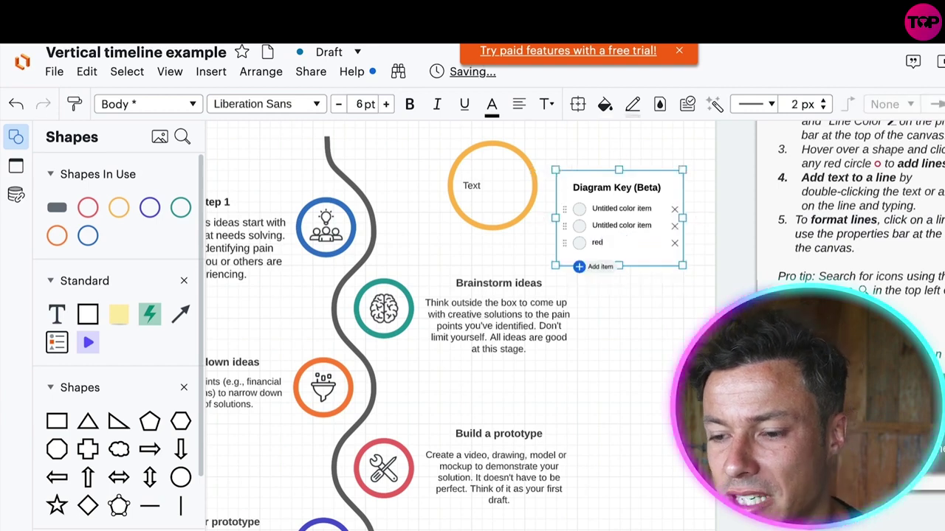
key(Escape)
scroll(590, 258, down, 3)
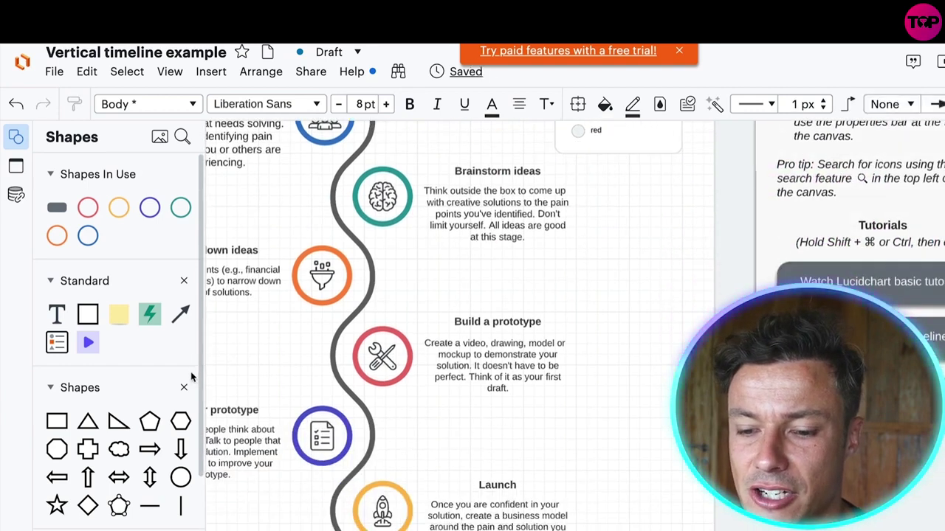
click(489, 339)
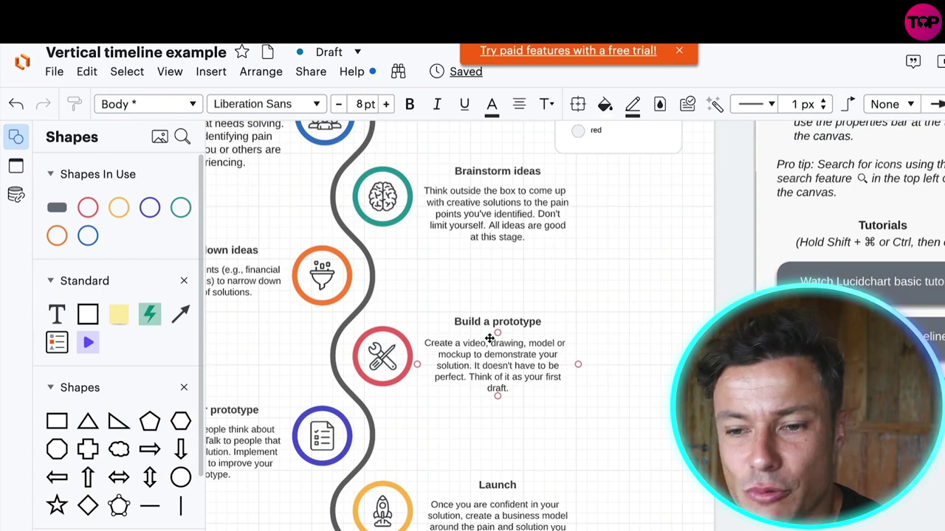